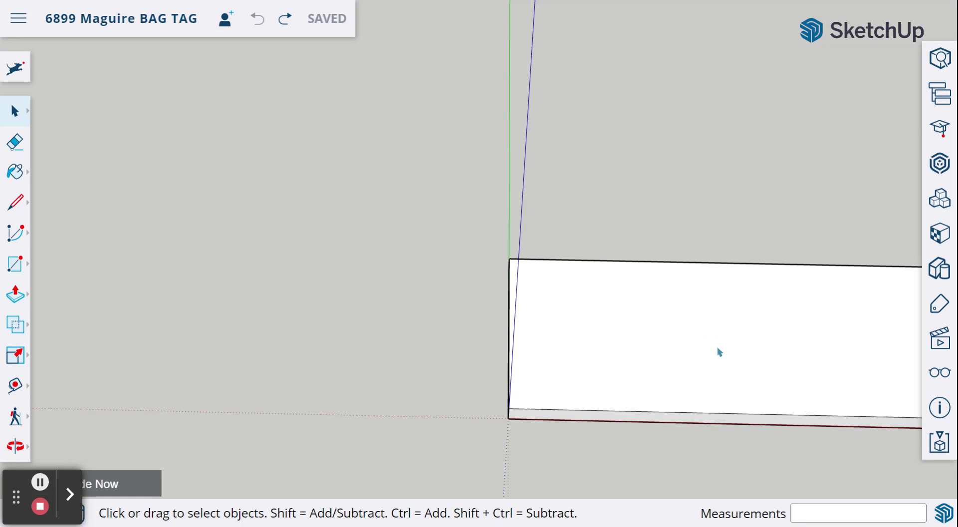
Orbit to an angled view showing the tag's whole top face and activate the Tape Measure tool
key(o)
drag(719, 353, 445, 313)
key(space)
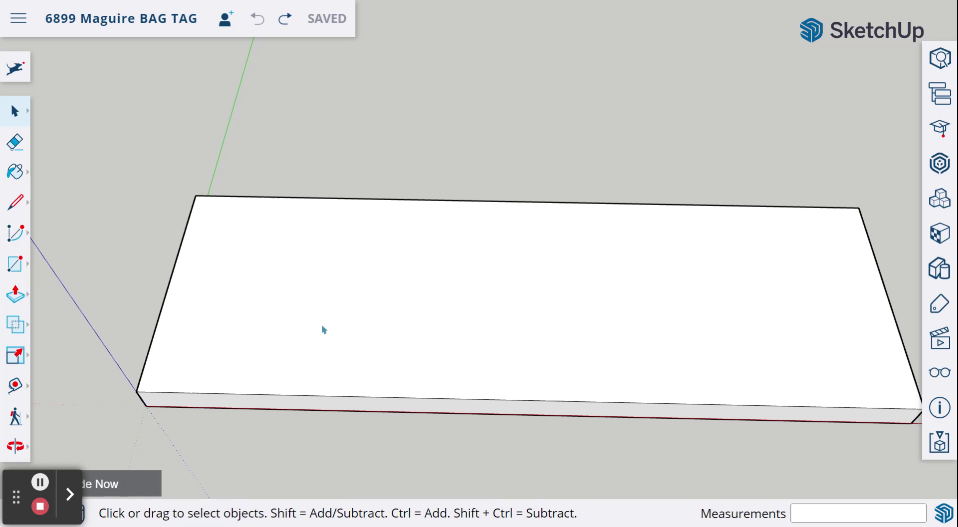
key(o)
drag(406, 319, 382, 308)
key(space)
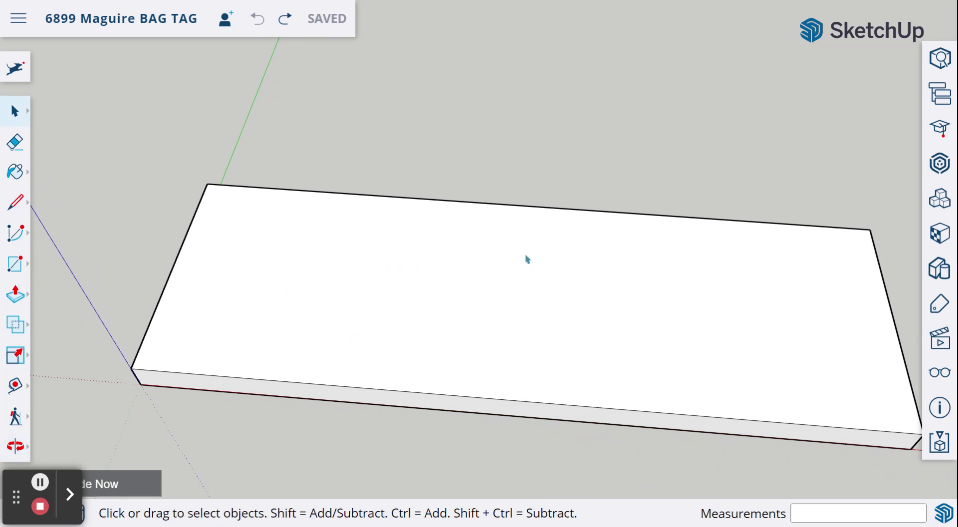
click(15, 388)
click(59, 266)
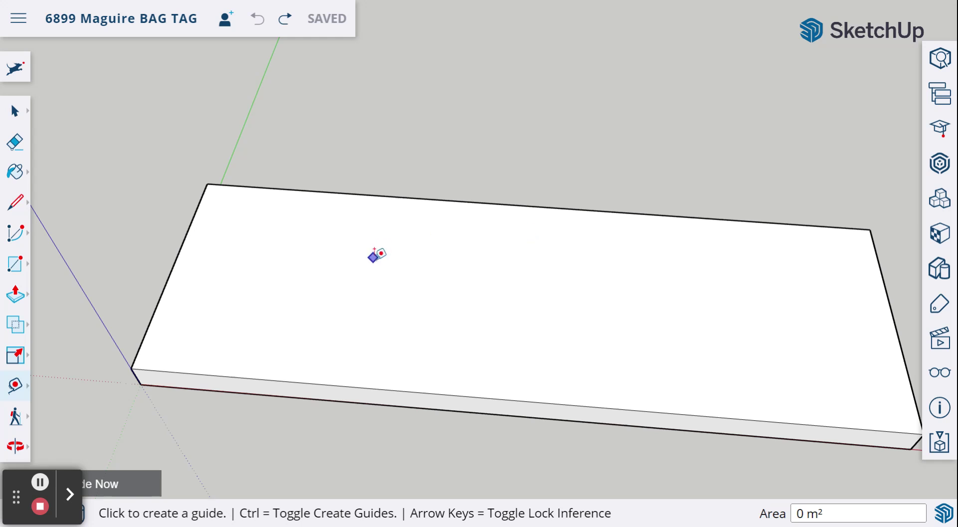
Try a lengthwise guide line offset from the tag's long top edge to the short edge's midpoint, and undo it
click(173, 267)
key(Escape)
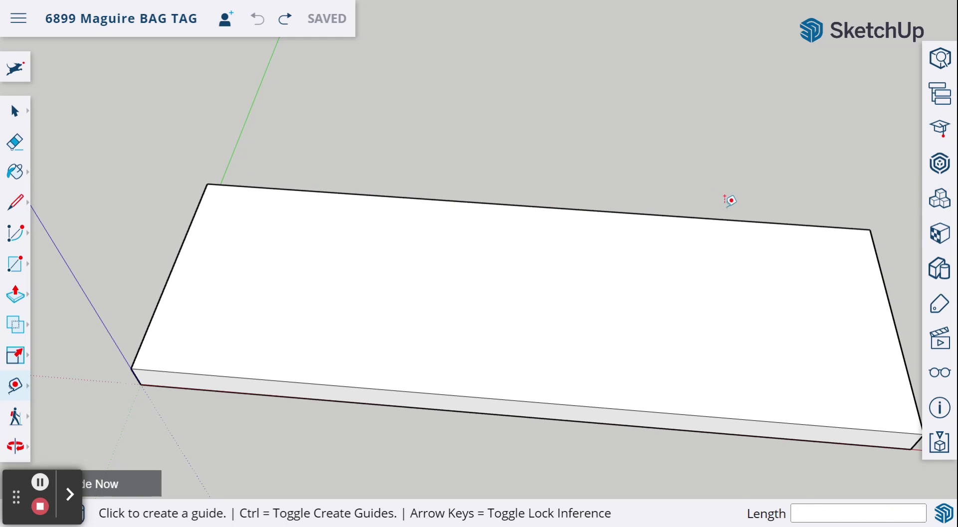
click(531, 206)
click(531, 205)
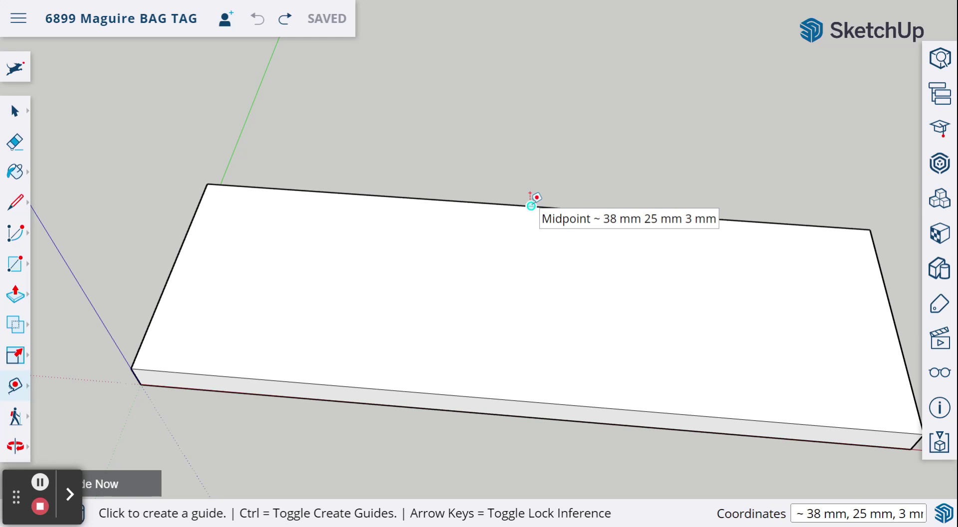
click(531, 205)
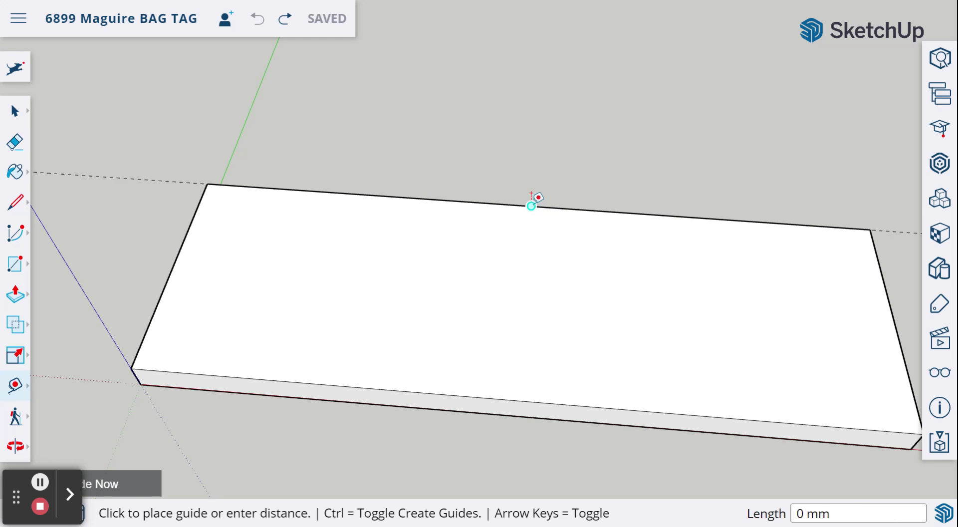
click(172, 268)
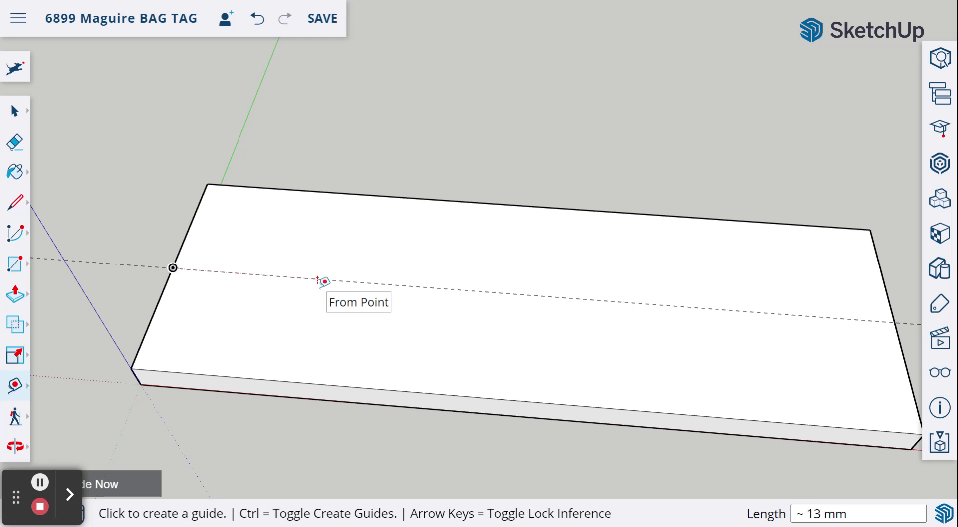
click(257, 19)
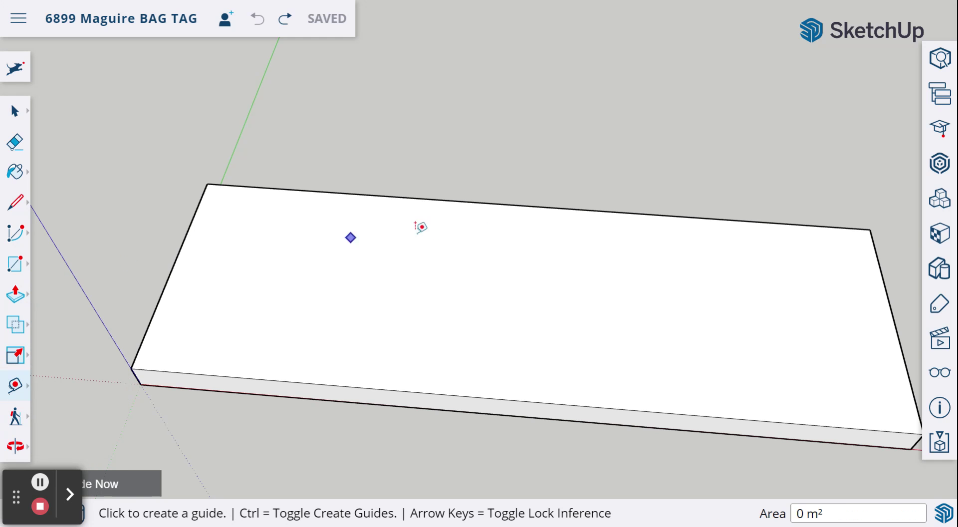
Place a lengthwise guide through the middle of the tag's top face and another 7 mm in from the short edge near the origin
click(531, 205)
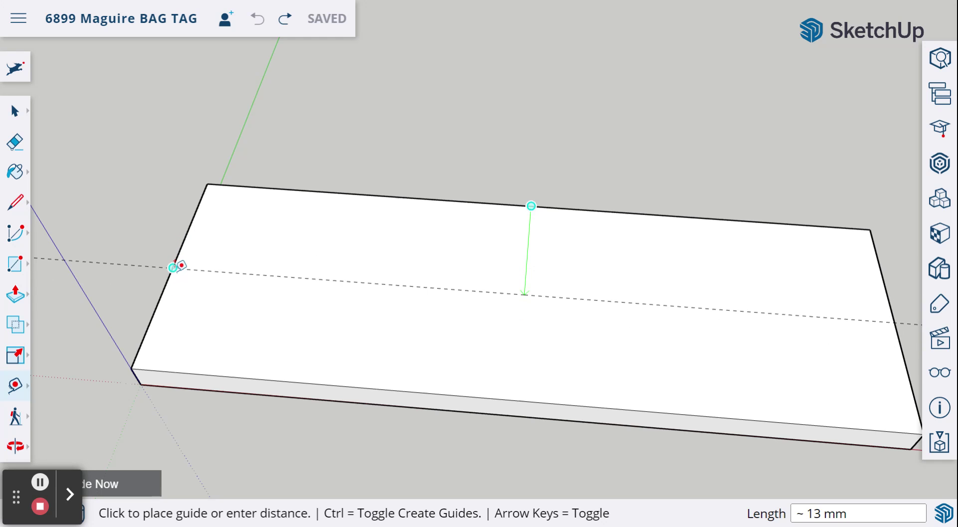
click(173, 267)
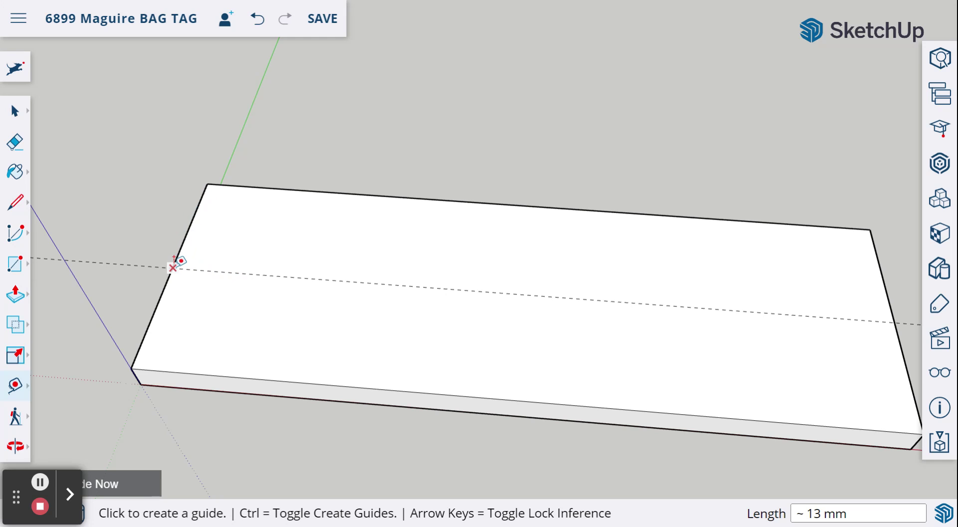
click(191, 215)
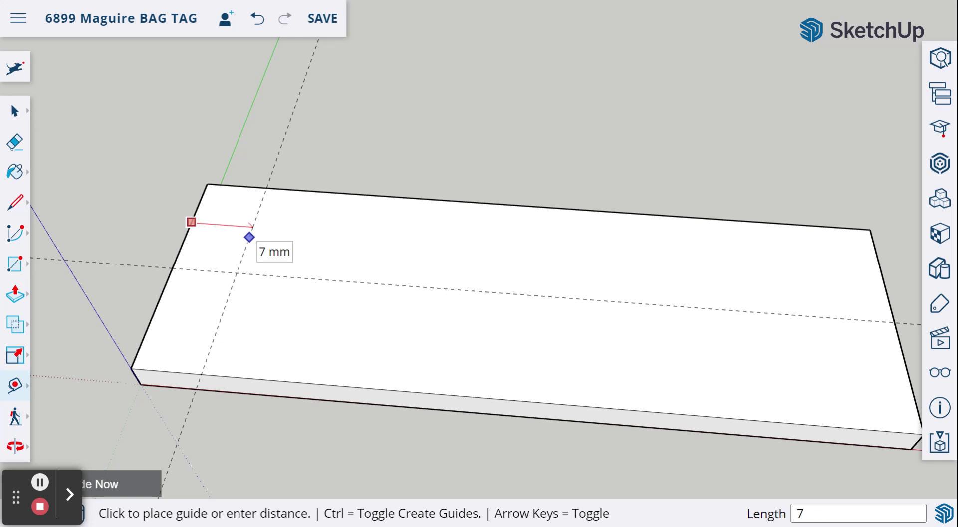
click(249, 237)
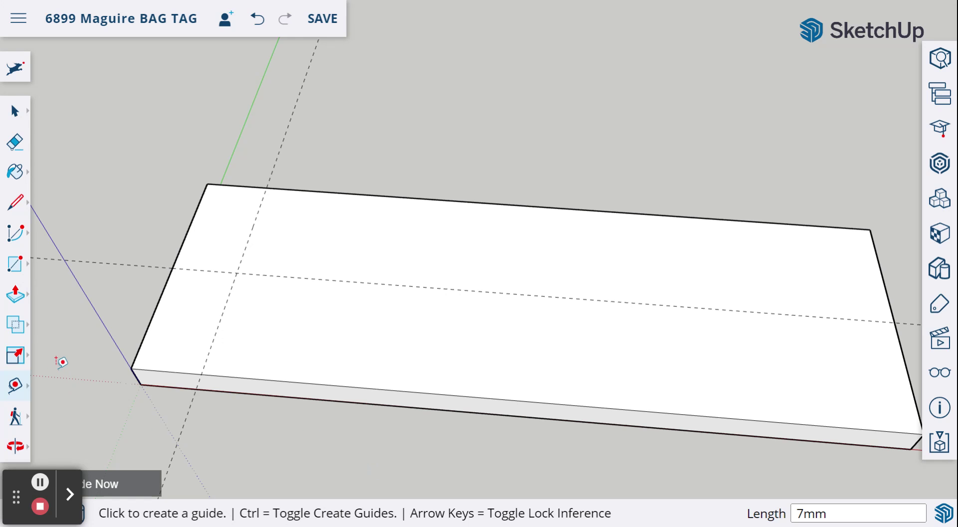
Draw a circle with a 3 mm radius on the top face, centred on the intersection of the two guides
middle_drag(82, 358, 443, 235)
middle_drag(356, 458, 364, 285)
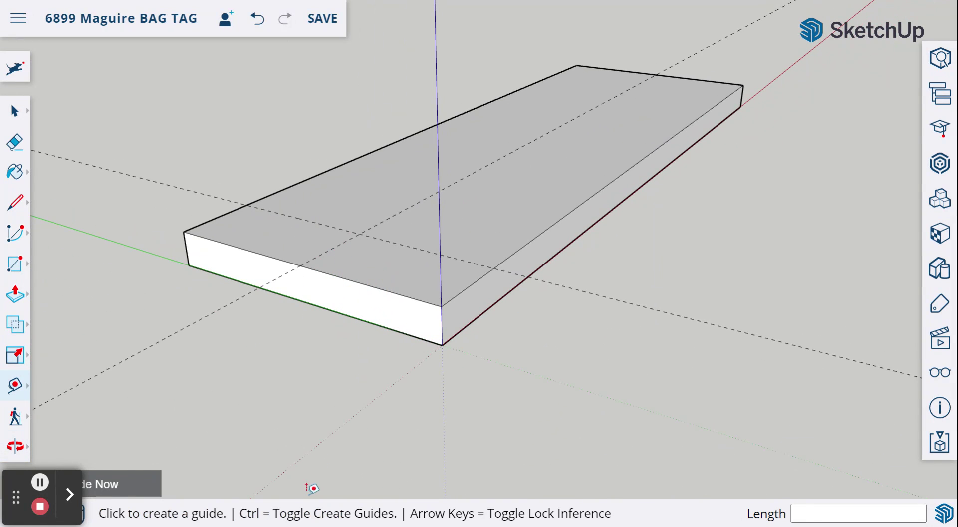
click(16, 265)
click(97, 265)
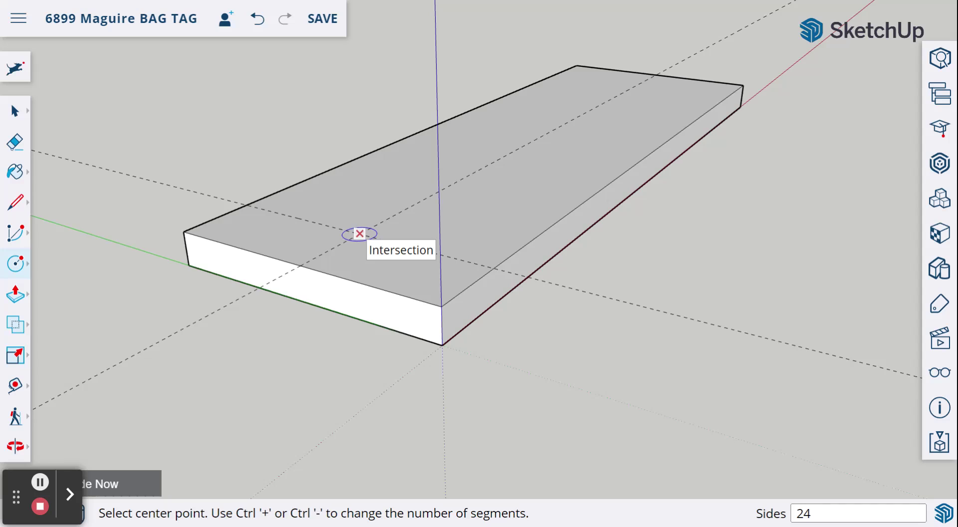
click(359, 234)
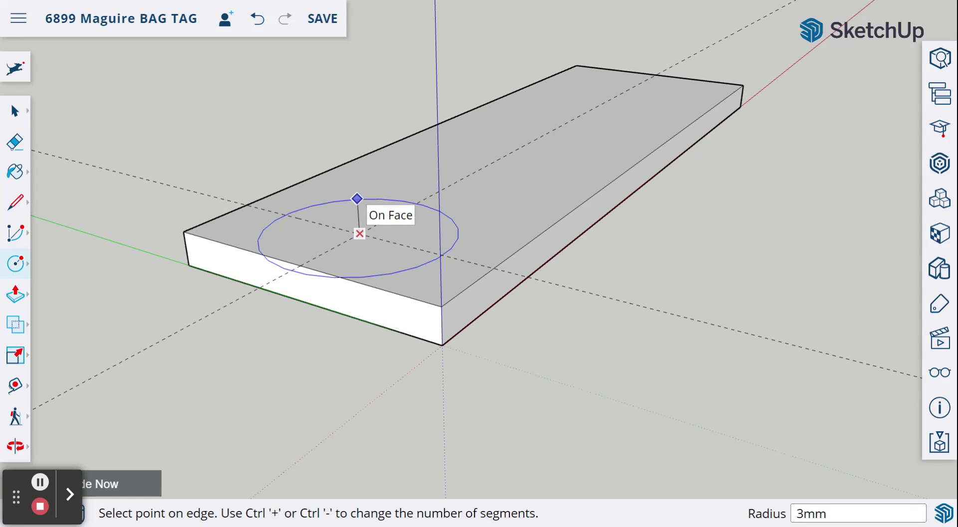
key(Return)
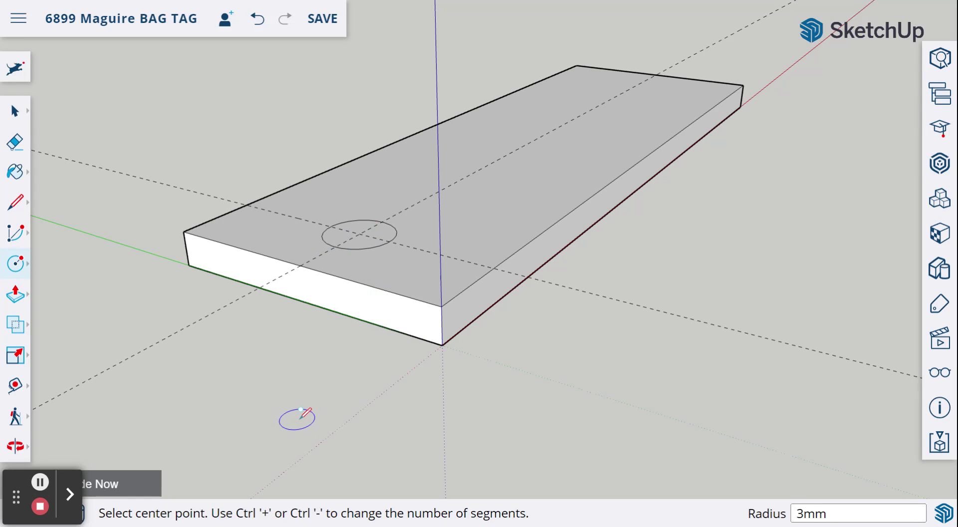
Try to push the circle about 19 mm down through the tag with Push/Pull, and undo it
click(16, 296)
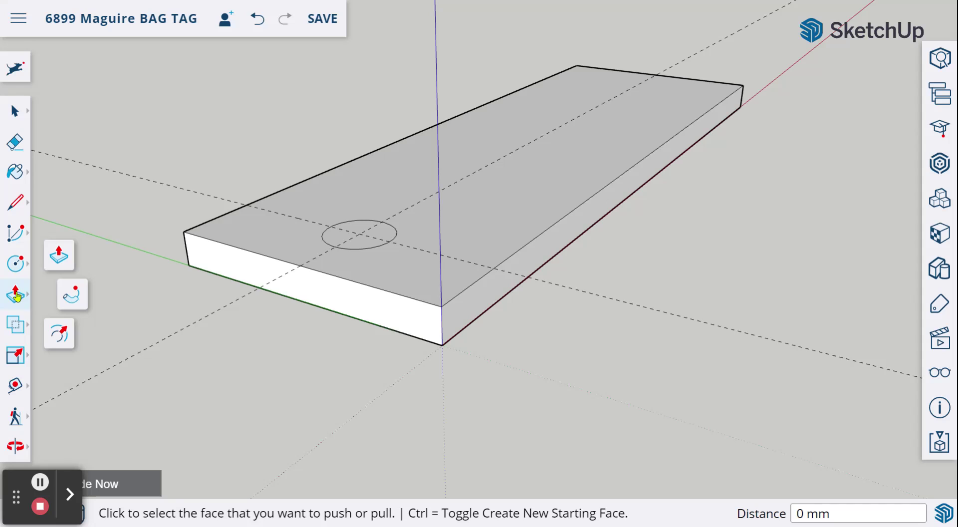
click(59, 255)
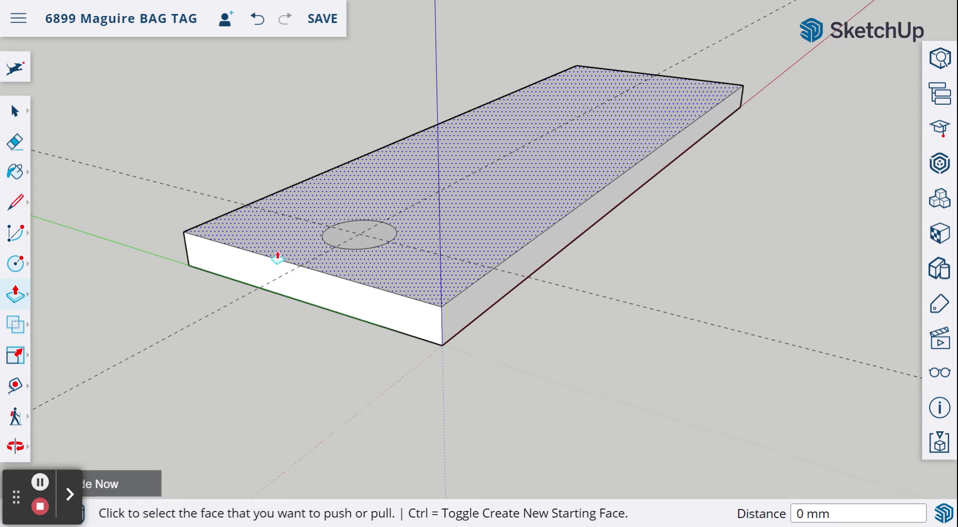
click(357, 244)
click(371, 439)
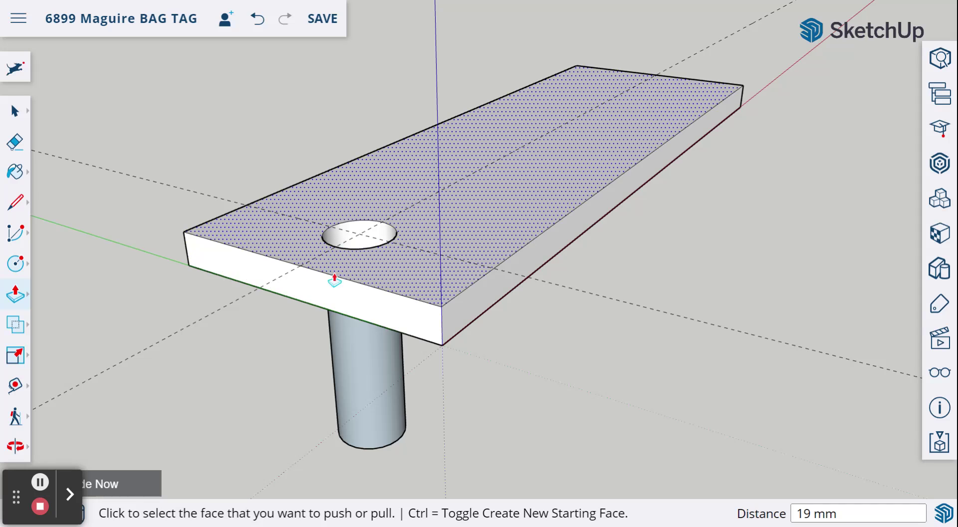
click(258, 20)
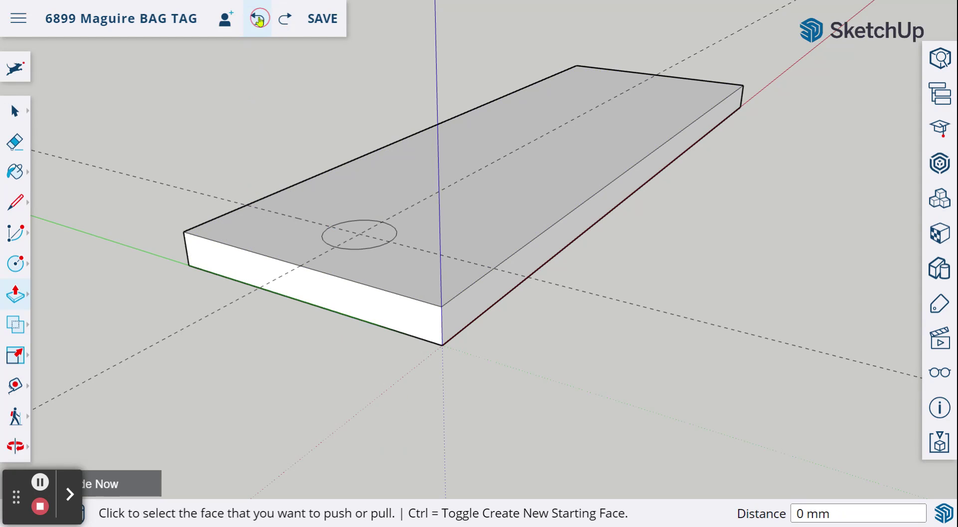
Push the circle down 3 mm to the tag's bottom edge to cut a through hole, and save the model
click(366, 240)
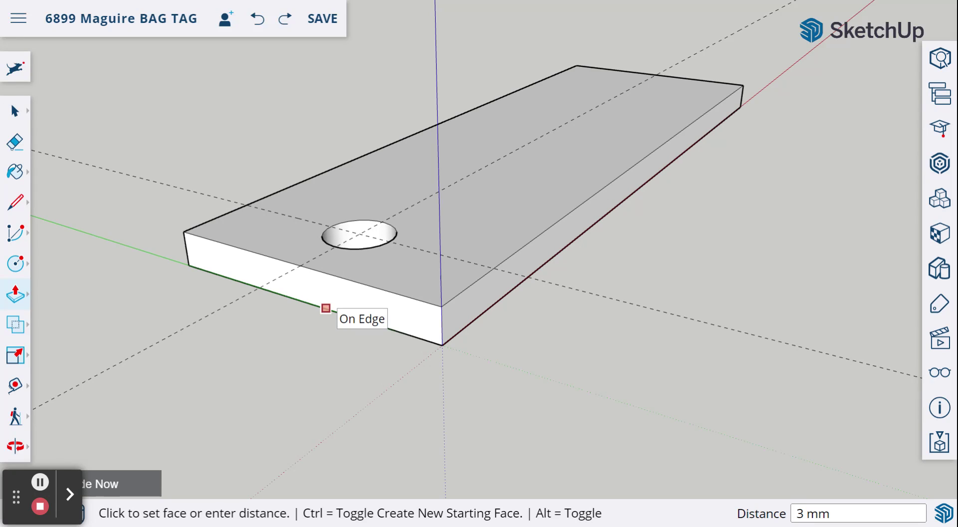
click(326, 308)
key(o)
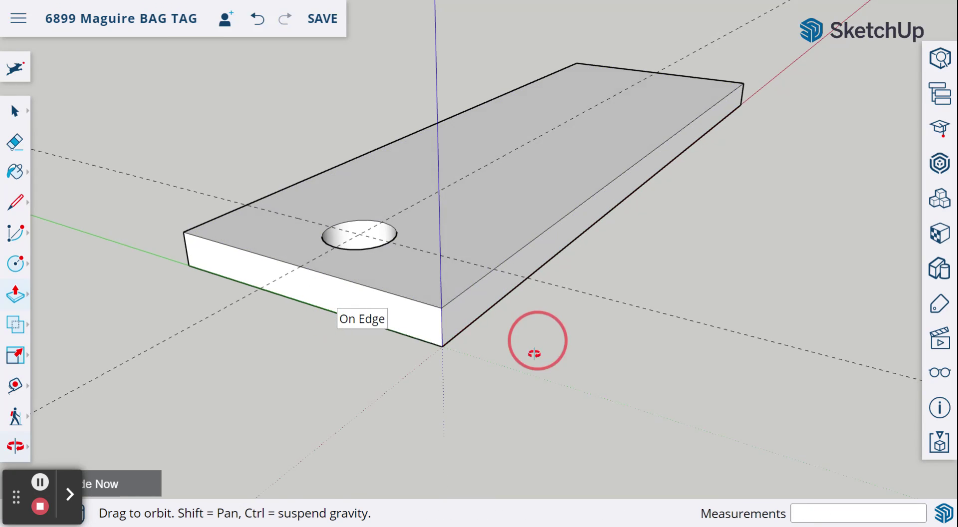
drag(532, 411, 551, 473)
key(p)
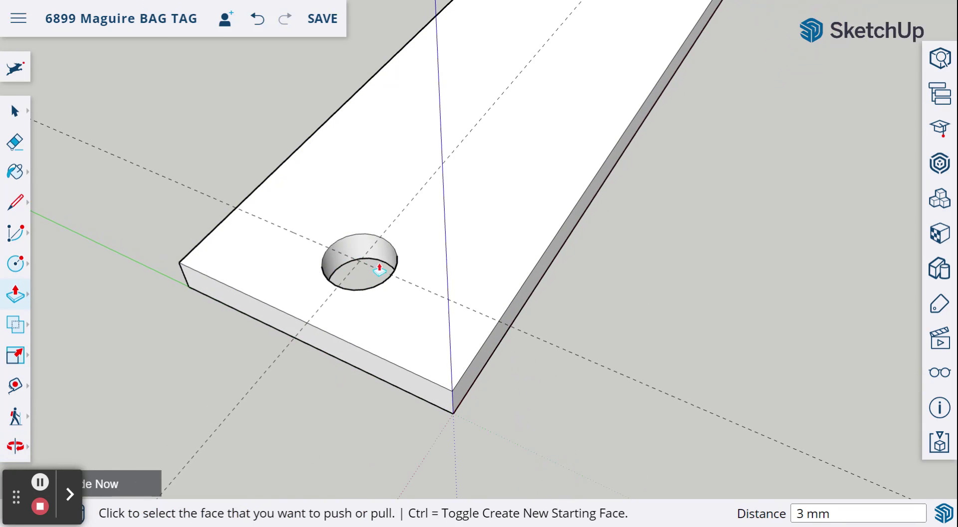
key(o)
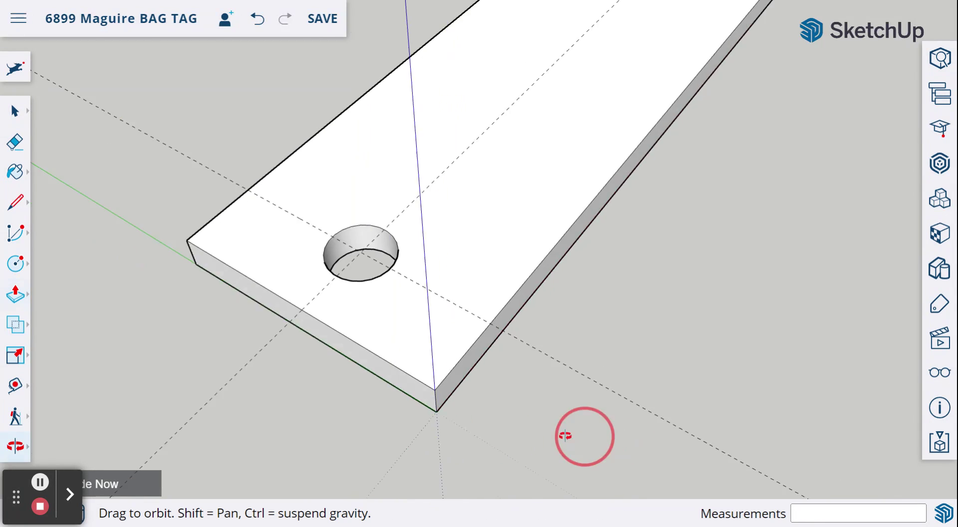
drag(582, 434, 286, 440)
key(p)
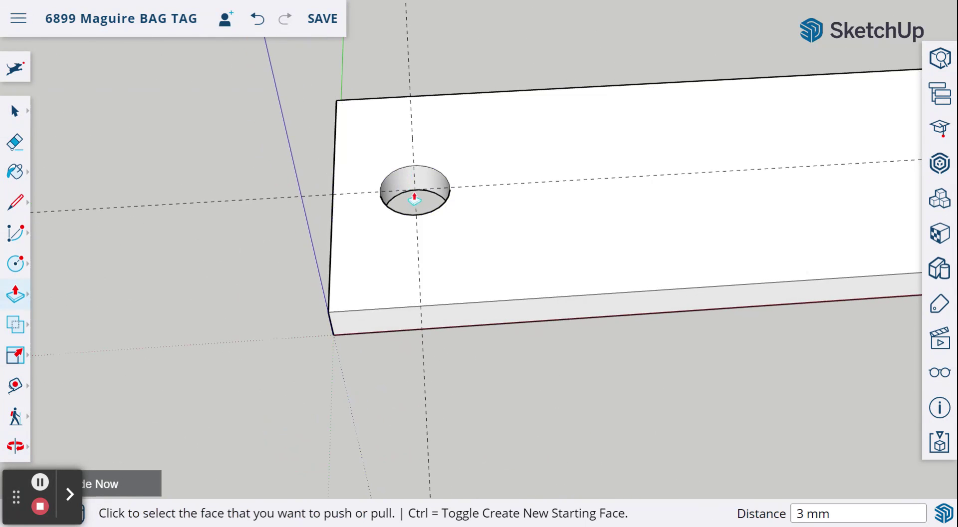
click(324, 19)
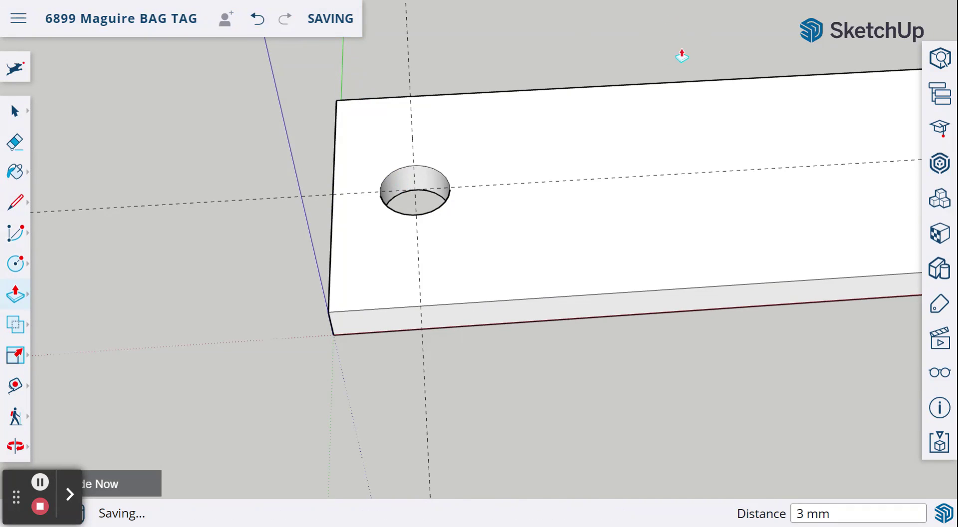